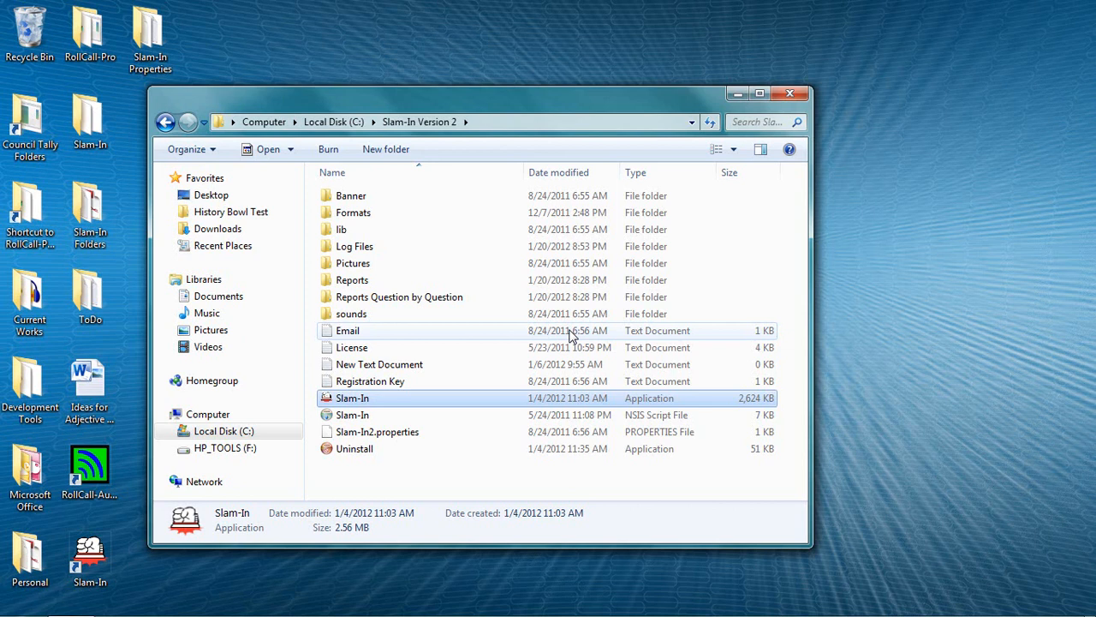
# Step: Launch Slam-In and open the official competition format "Florida - Commissioners Academic Challenge.properties"
pyautogui.doubleClick(488, 395)
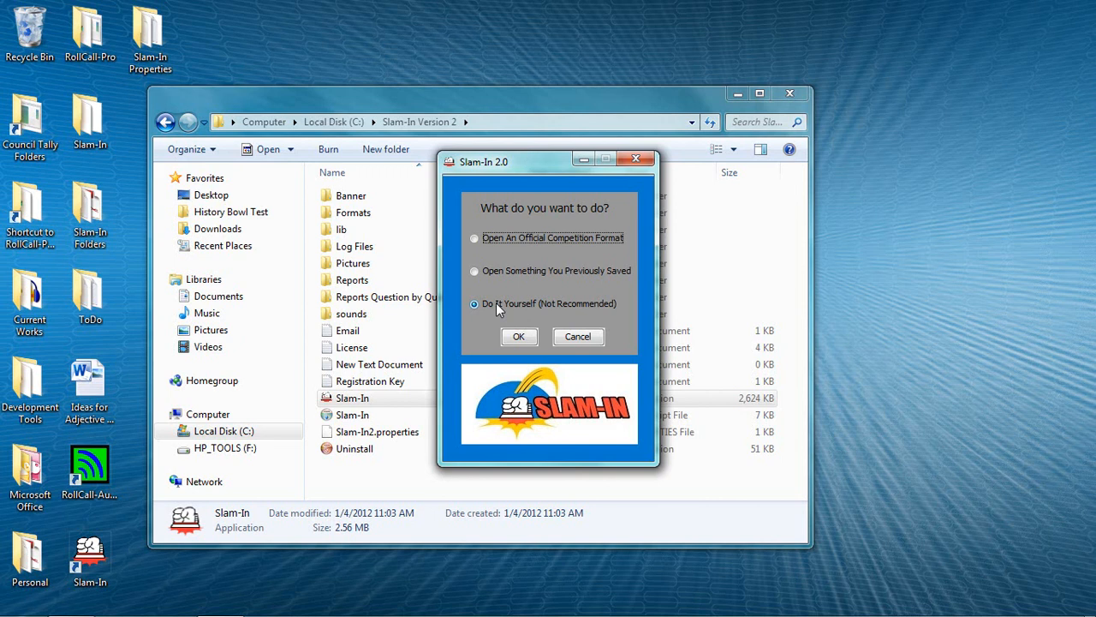
pyautogui.click(474, 238)
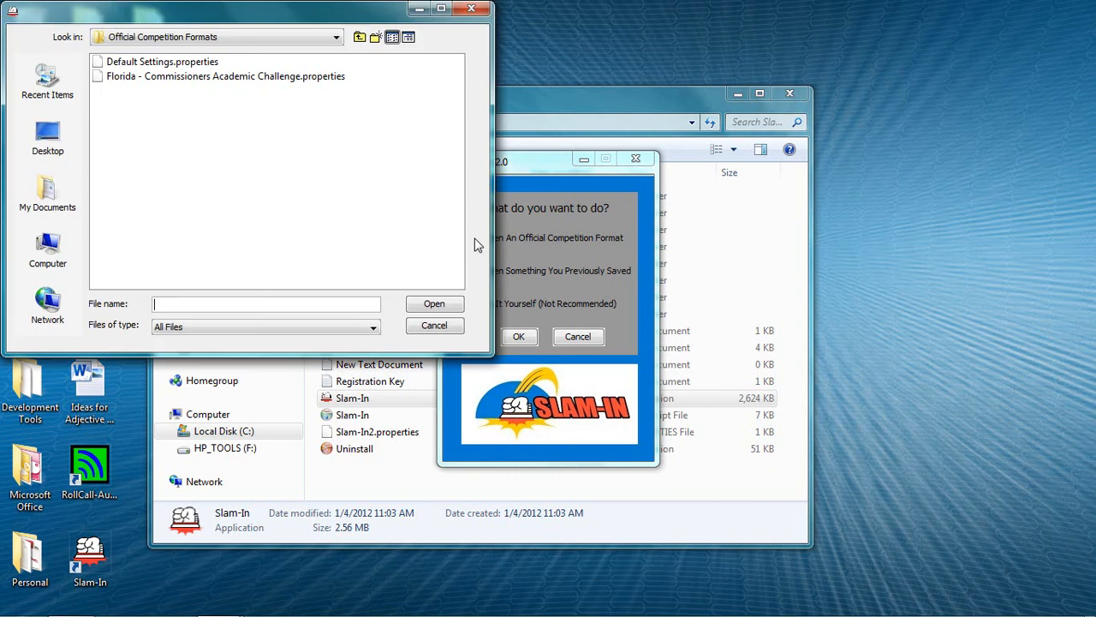
pyautogui.click(166, 79)
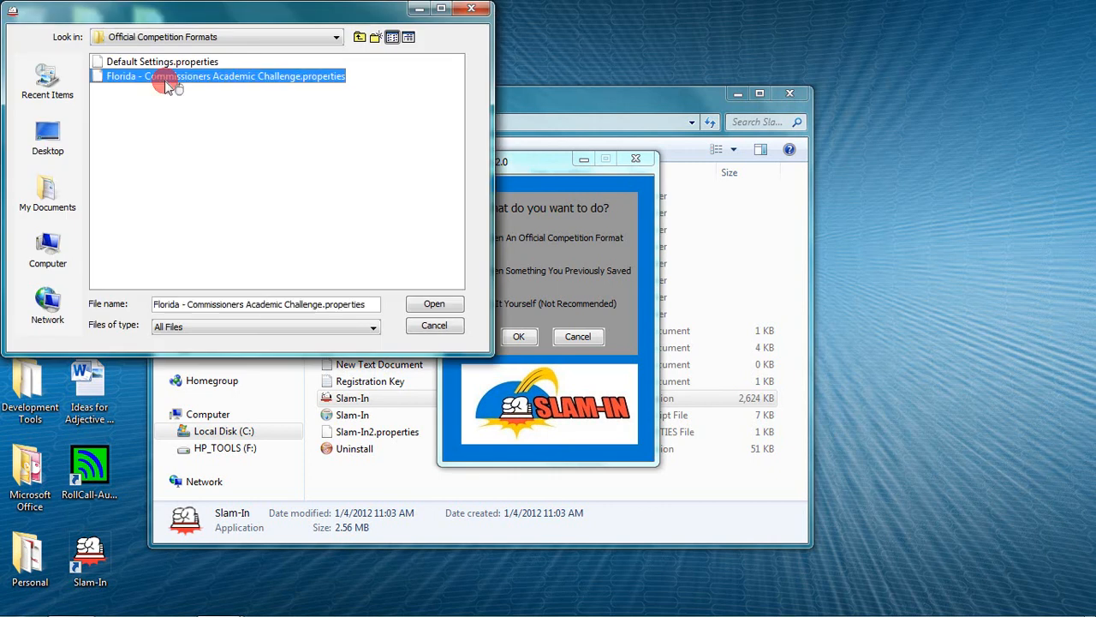
pyautogui.click(425, 309)
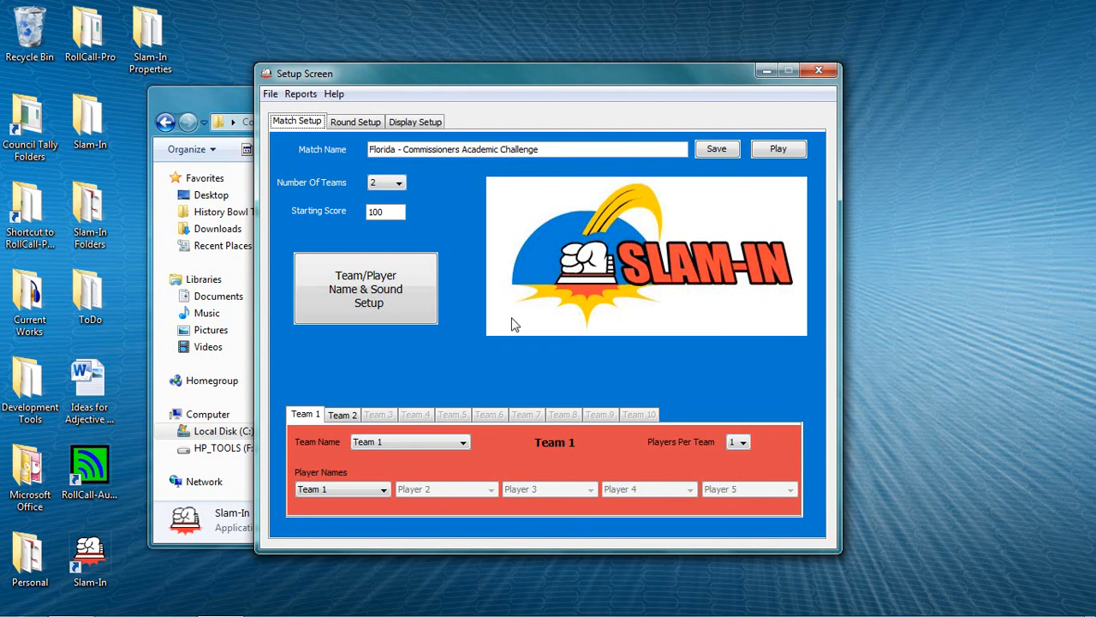
pyautogui.click(399, 184)
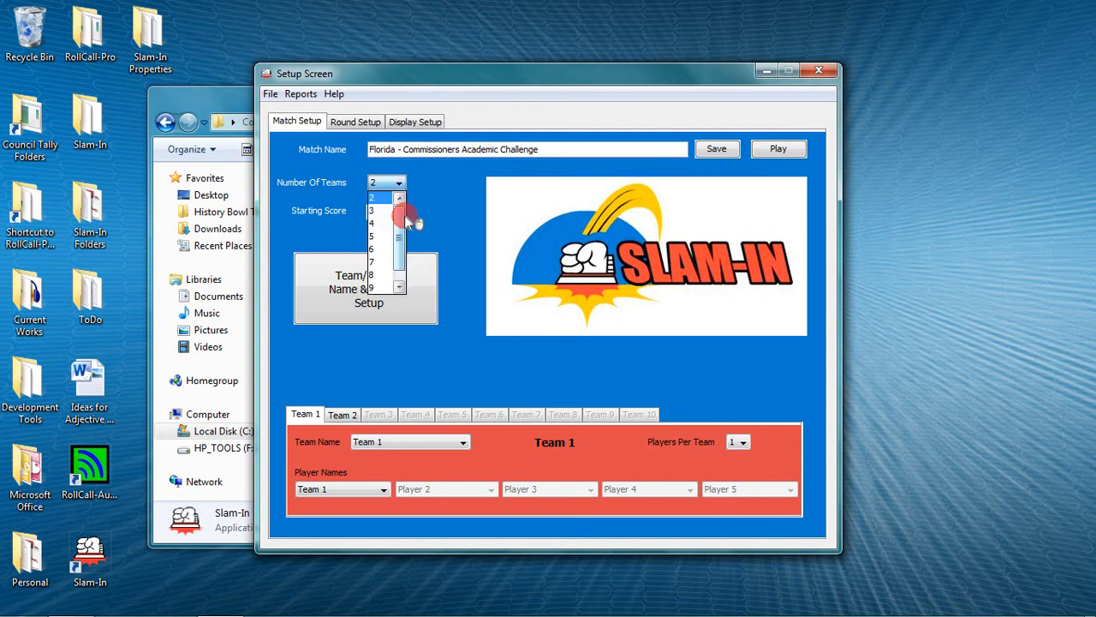
pyautogui.moveTo(405, 215); pyautogui.dragTo(400, 211)
pyautogui.click(533, 305)
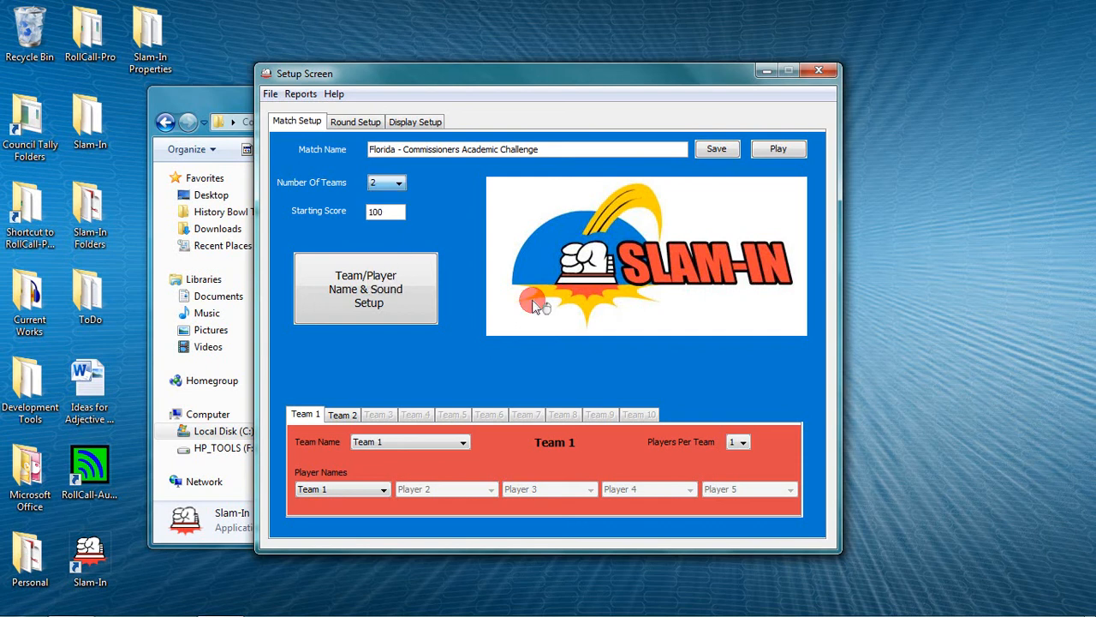
pyautogui.moveTo(733, 447); pyautogui.dragTo(738, 501)
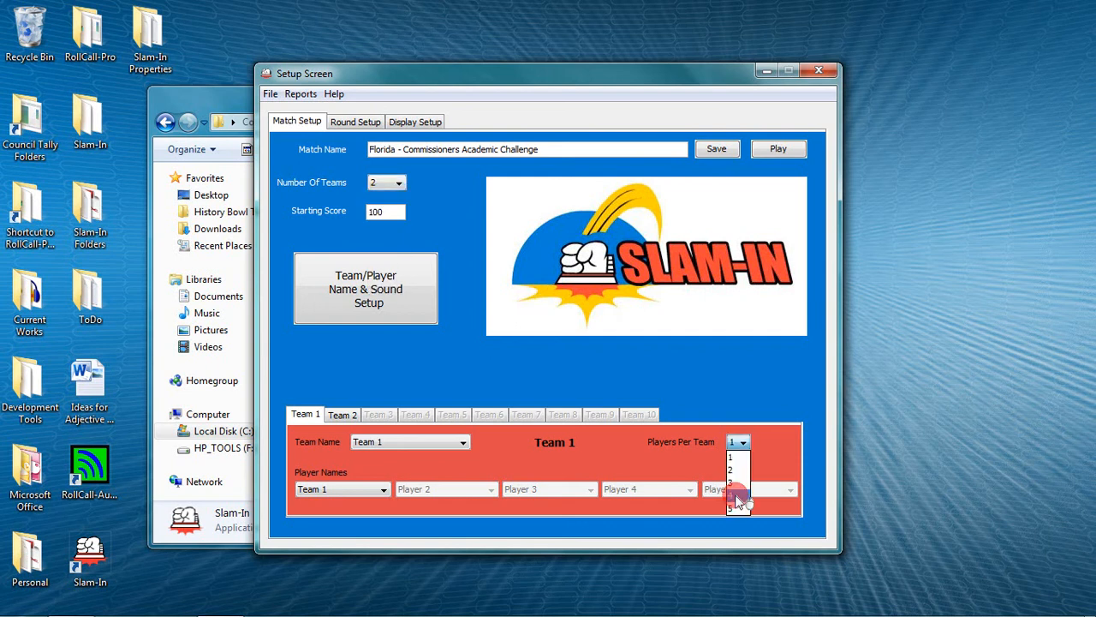
pyautogui.click(700, 423)
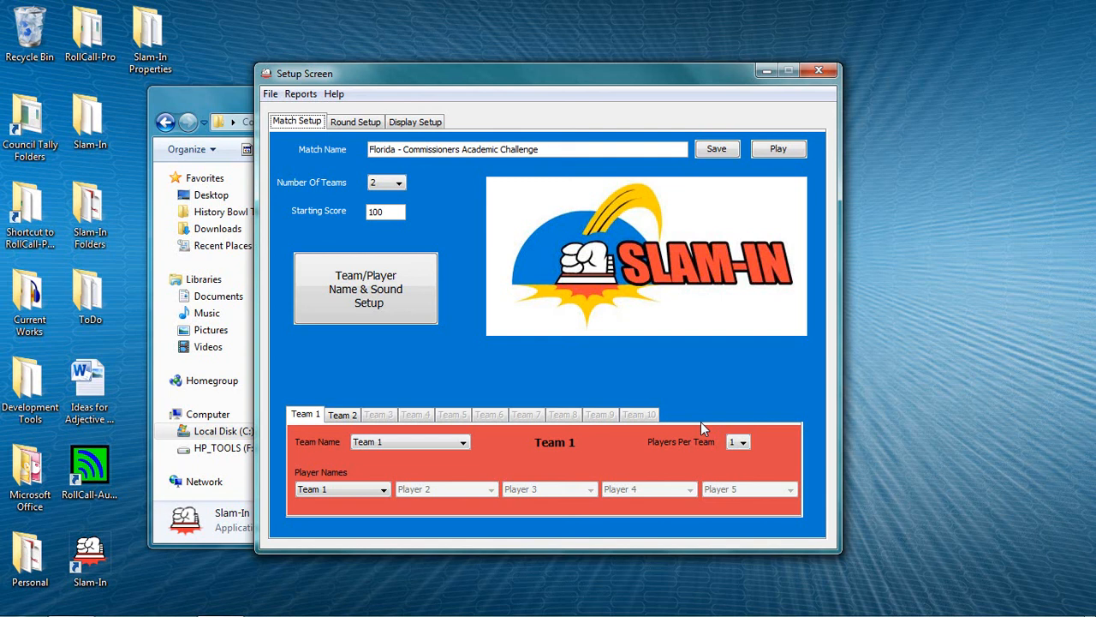
# Step: Start the match, run a ring-in test on the scoreboard and end the test
pyautogui.click(781, 151)
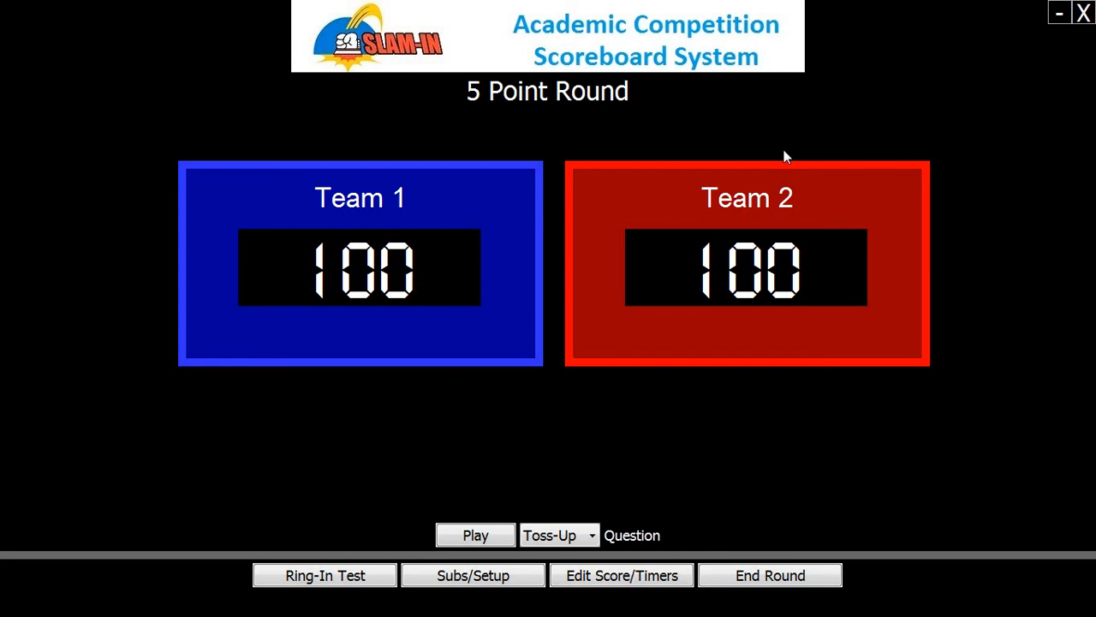
pyautogui.click(331, 577)
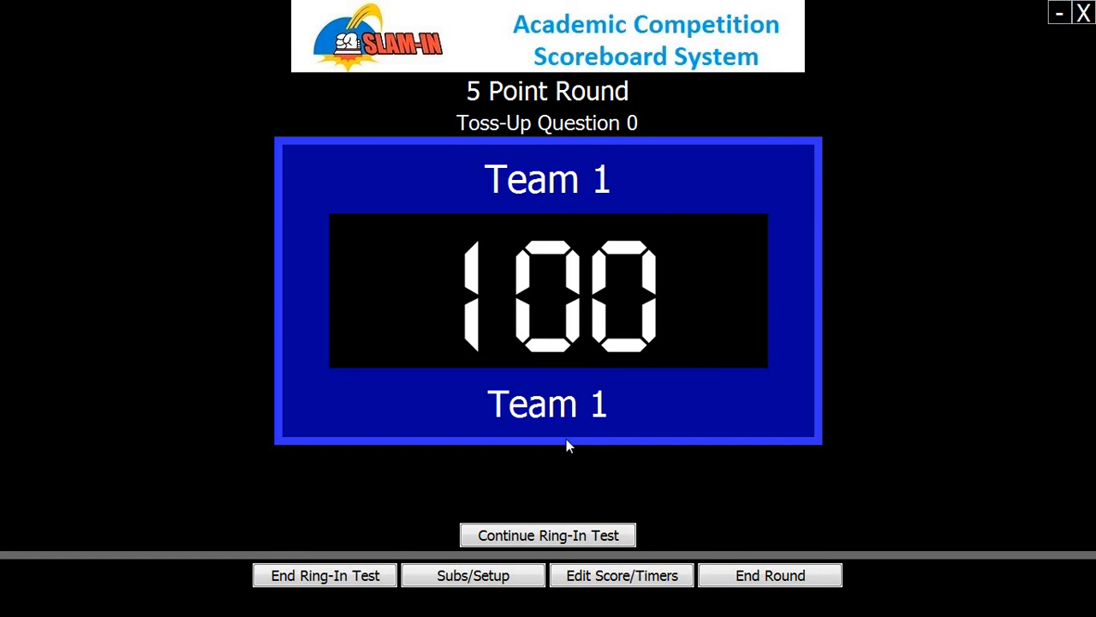
pyautogui.click(368, 582)
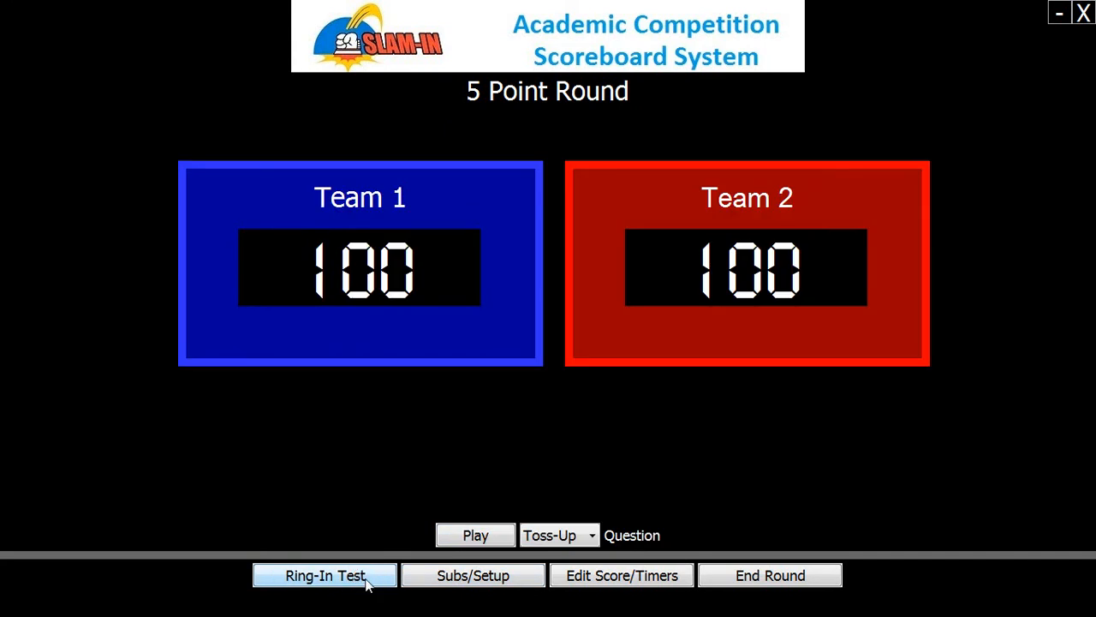
# Step: Go back to the match setup for a substitution and open the team and player name and sound settings
pyautogui.click(437, 581)
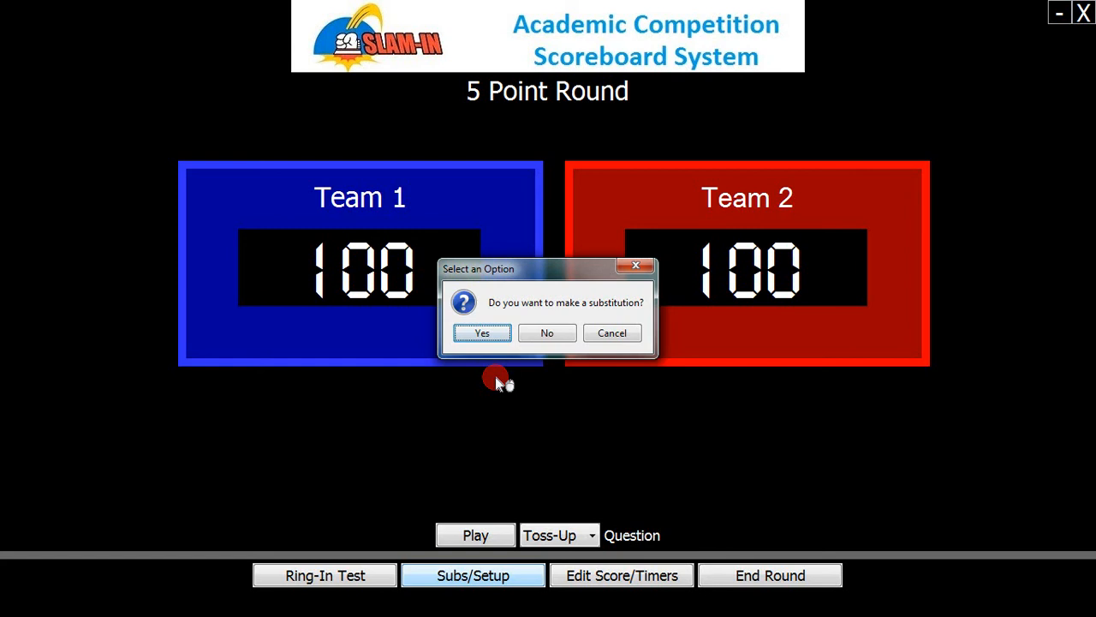
pyautogui.click(482, 334)
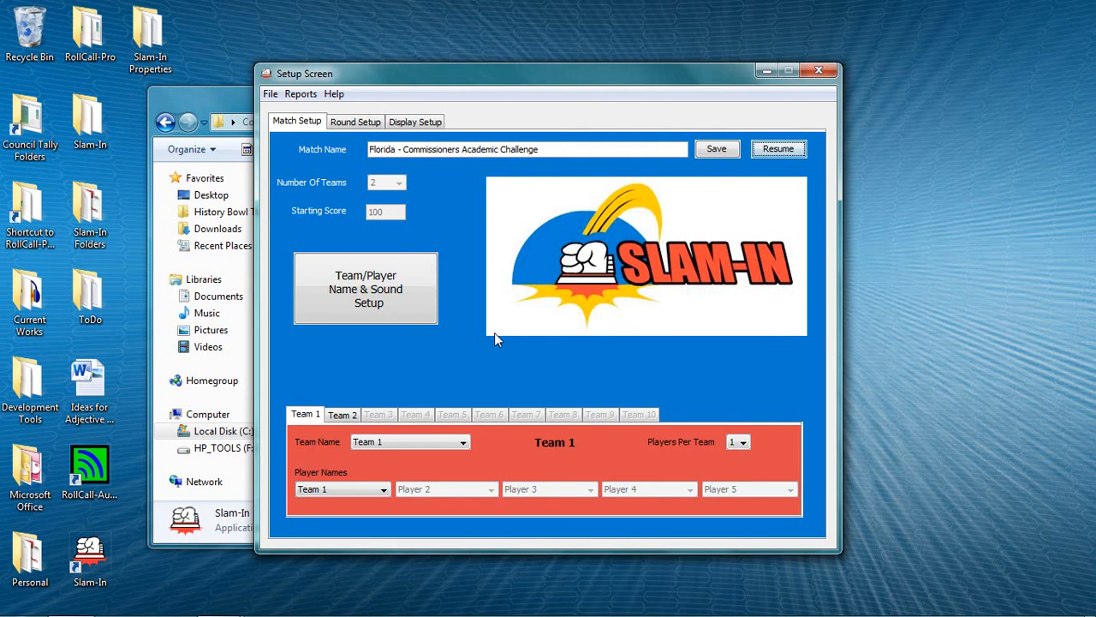
pyautogui.click(312, 262)
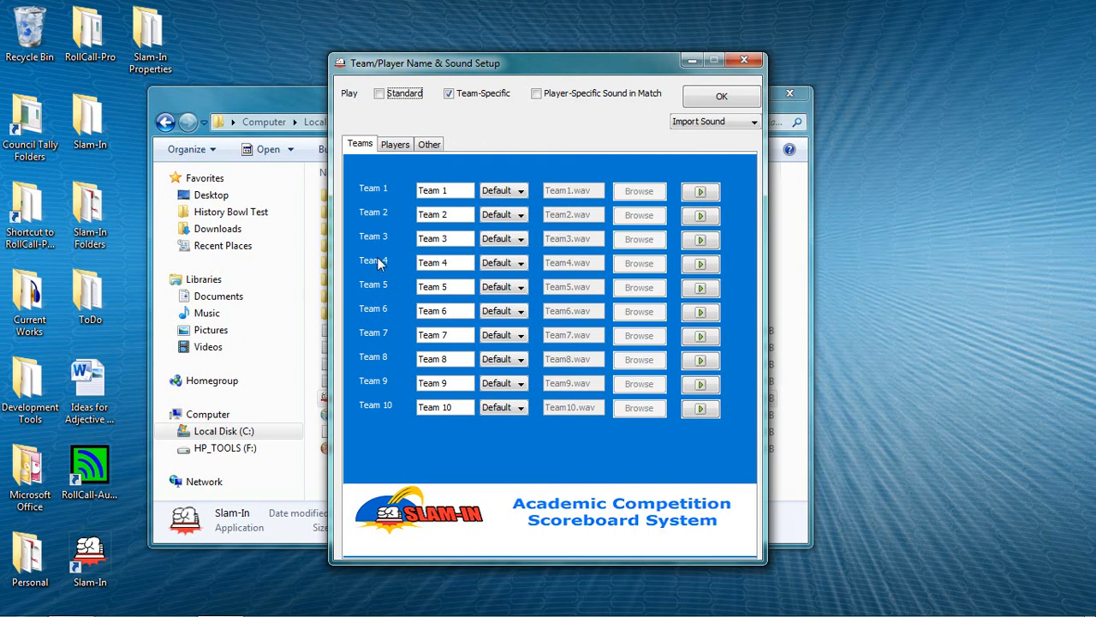
# Step: Rename Team 1 as "My Team"
pyautogui.click(429, 191)
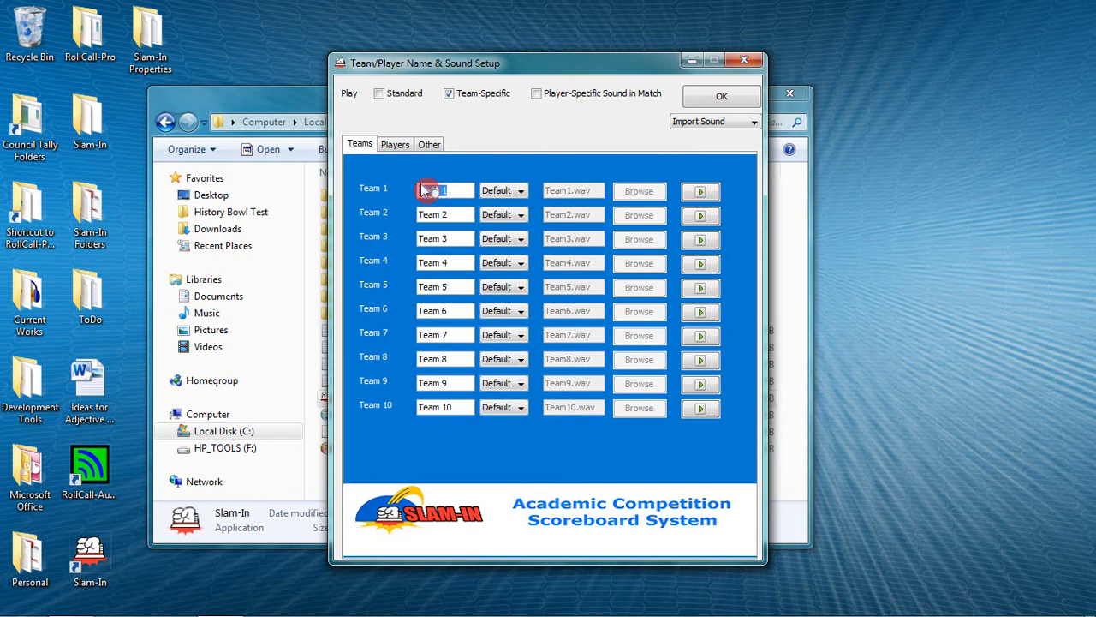
pyautogui.write('My Team')
pyautogui.press('Tab')
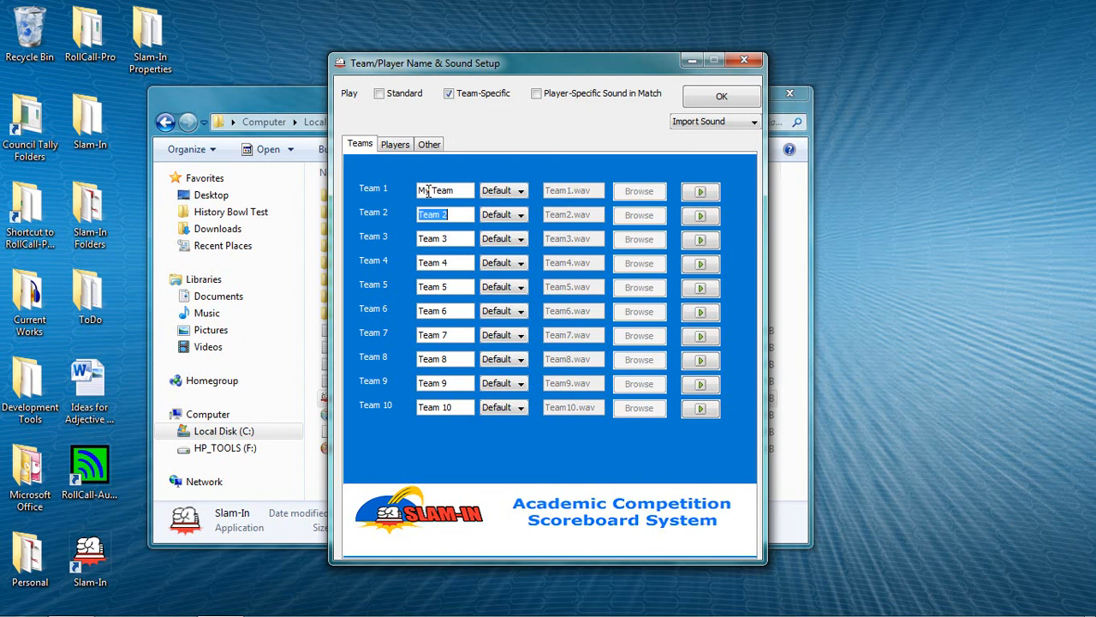
# Step: Rename Team 2 as "Other Team" and play back the sounds of the first two teams
pyautogui.write('Other Team')
pyautogui.click(701, 193)
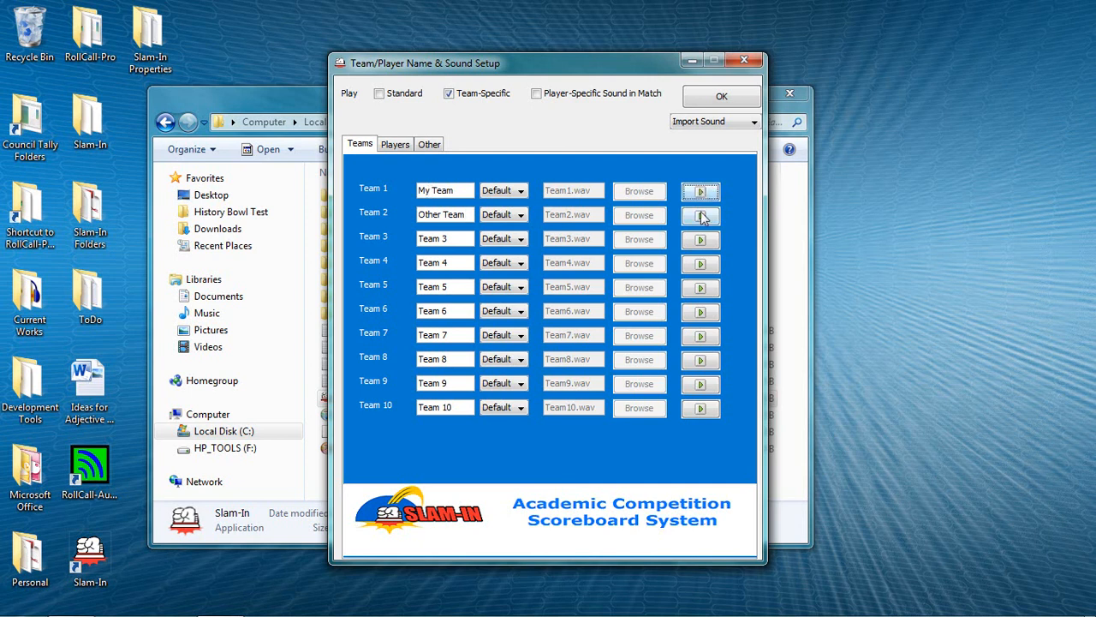
pyautogui.click(702, 217)
# Step: Name Player 1 of the first team "My Team"
pyautogui.click(396, 145)
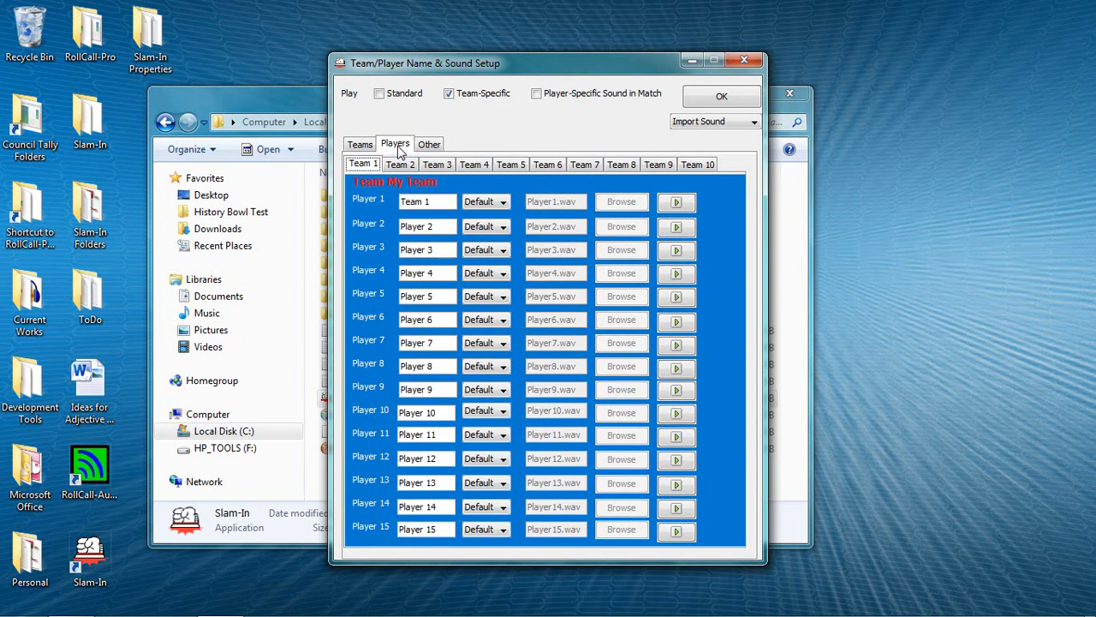
pyautogui.click(418, 200)
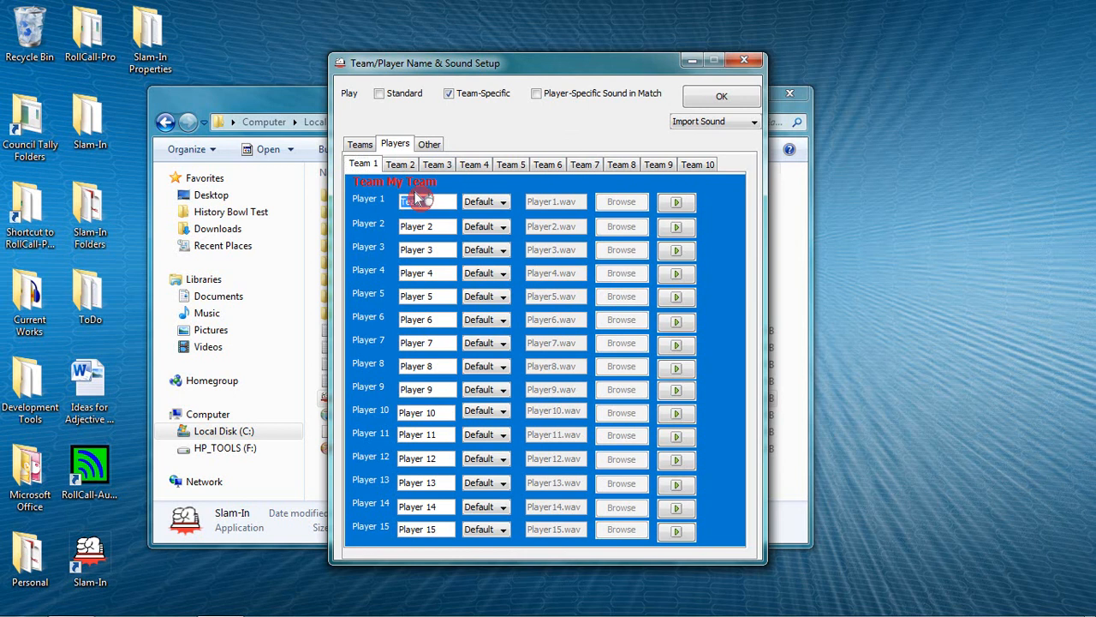
pyautogui.write('My Team')
# Step: Assign the custom sound "My Team.wav" to Player 1 of the first team and play it back
pyautogui.click(490, 202)
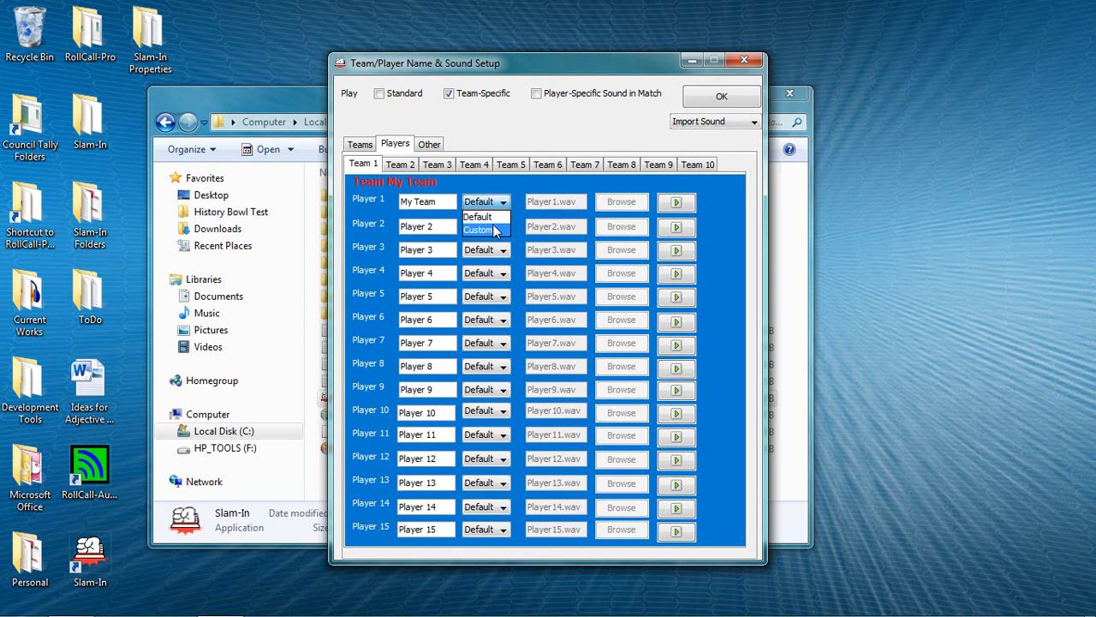
pyautogui.click(495, 230)
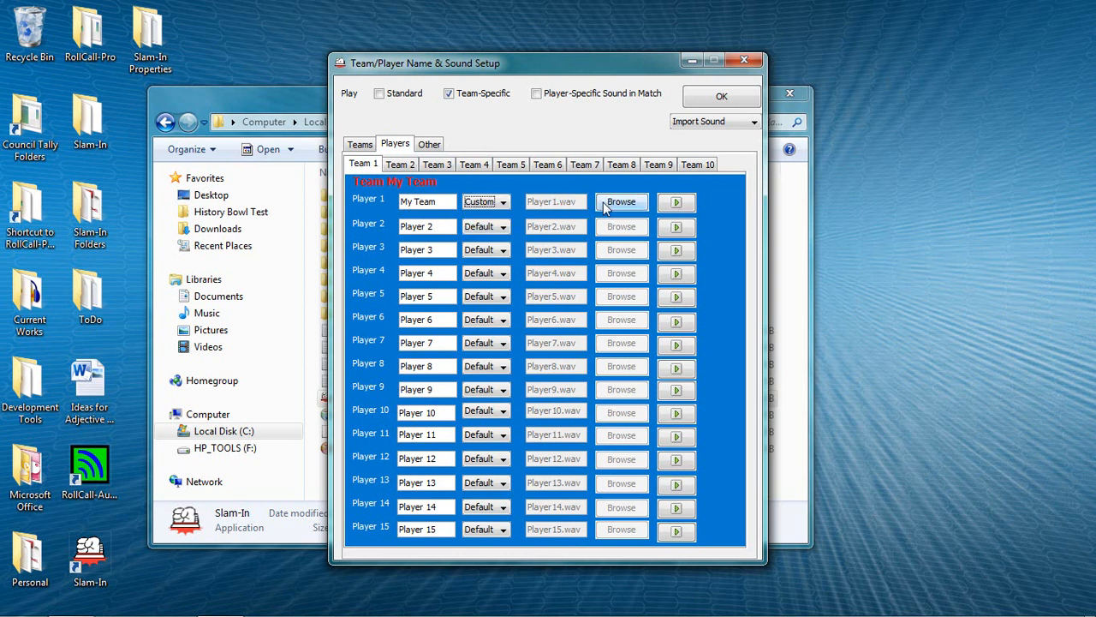
pyautogui.click(620, 202)
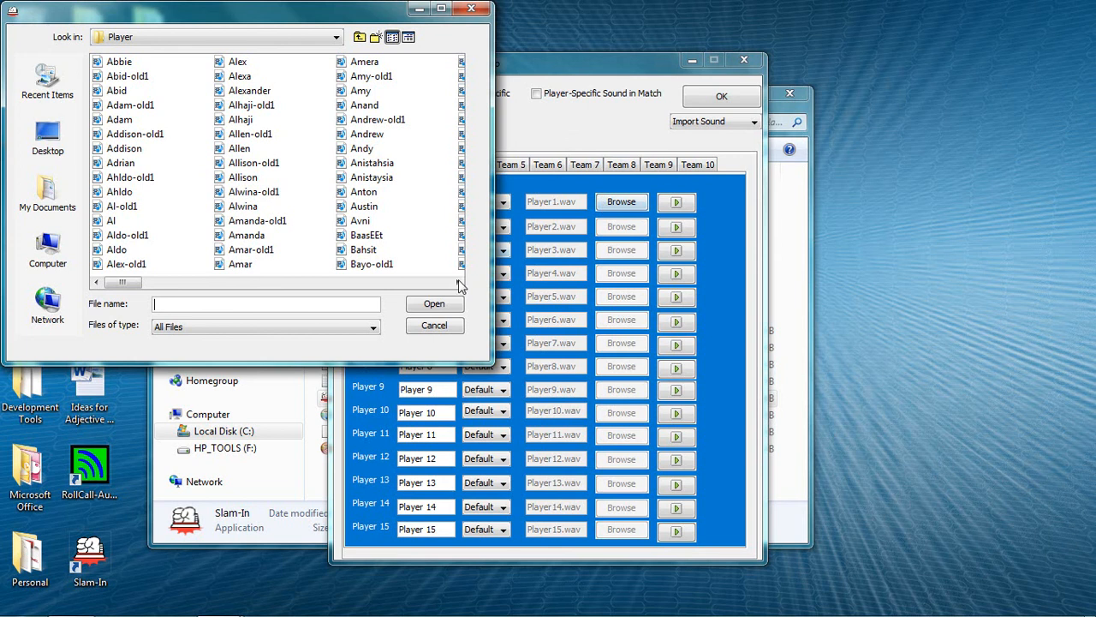
pyautogui.click(431, 282)
pyautogui.click(431, 283)
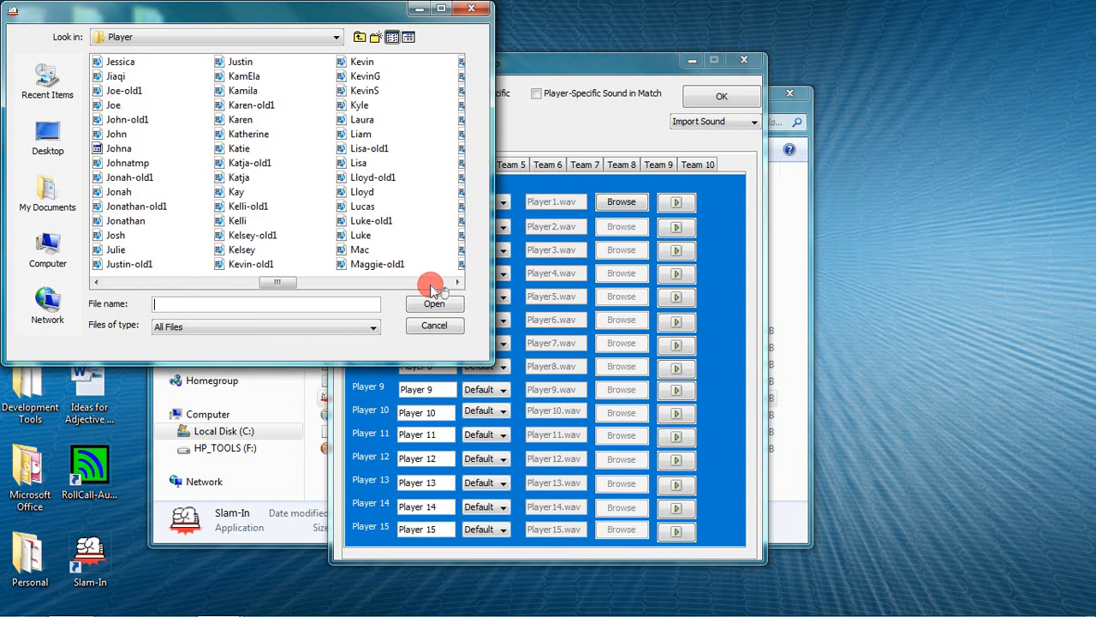
pyautogui.click(431, 283)
pyautogui.click(378, 77)
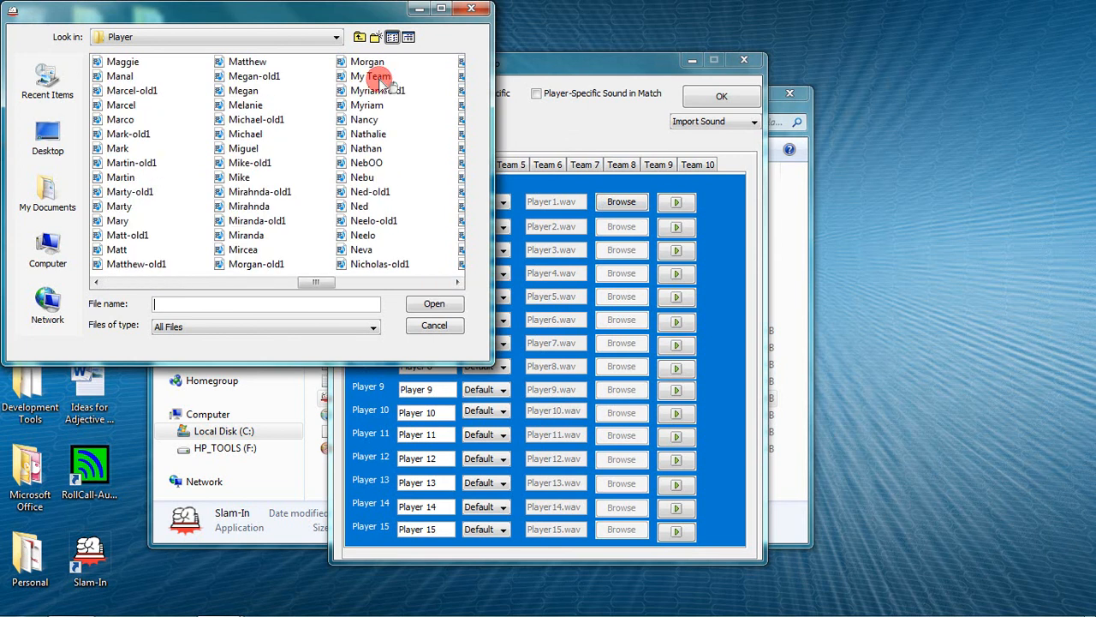
pyautogui.click(379, 79)
pyautogui.click(434, 303)
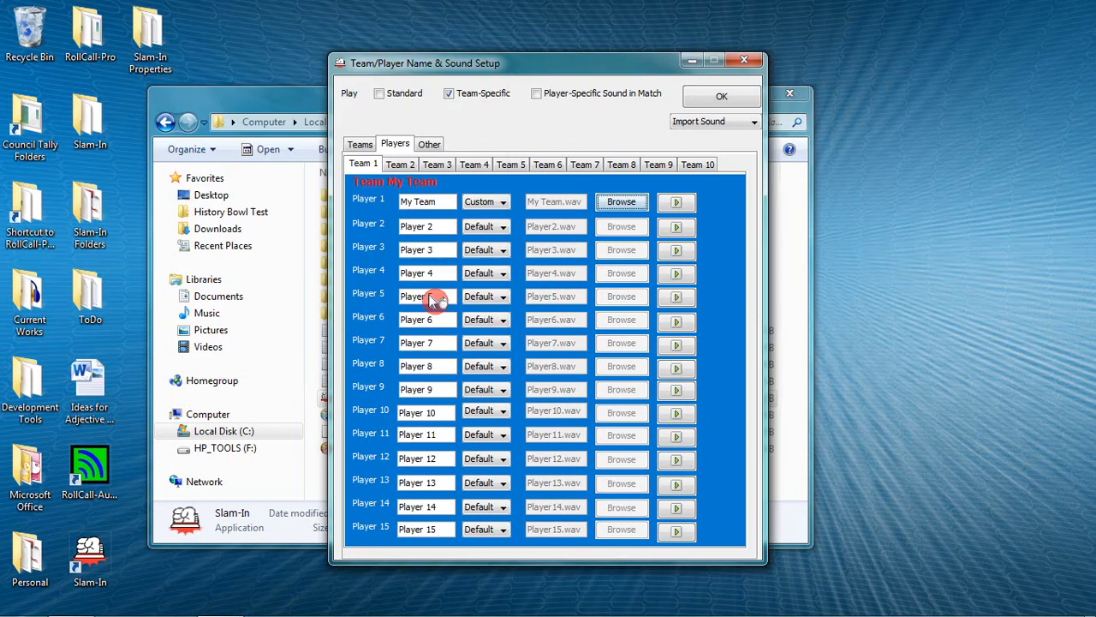
pyautogui.click(676, 204)
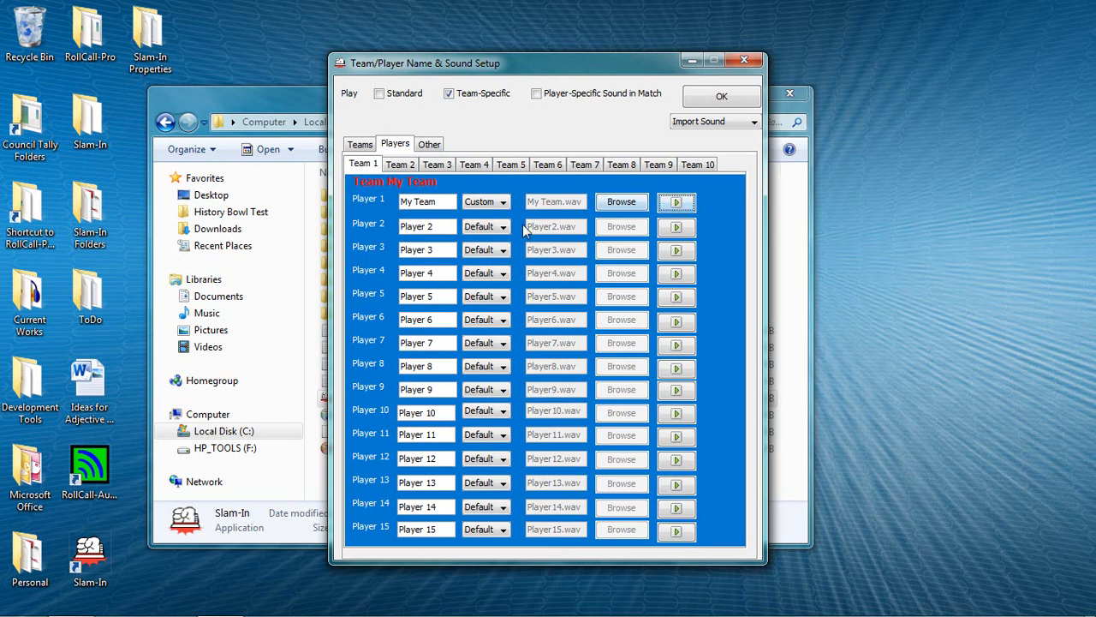
# Step: Name Player 1 of the second team "Other Team"
pyautogui.click(412, 166)
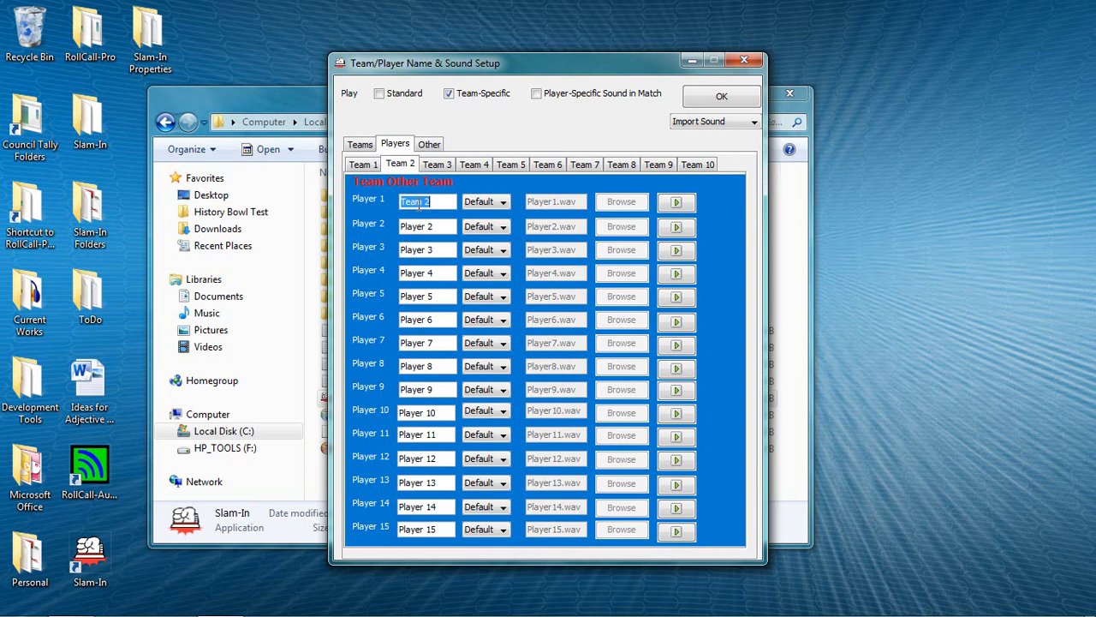
pyautogui.write('Other Team')
# Step: Assign the custom sound "OtherTeam.wav" to Player 1 of the second team
pyautogui.click(496, 203)
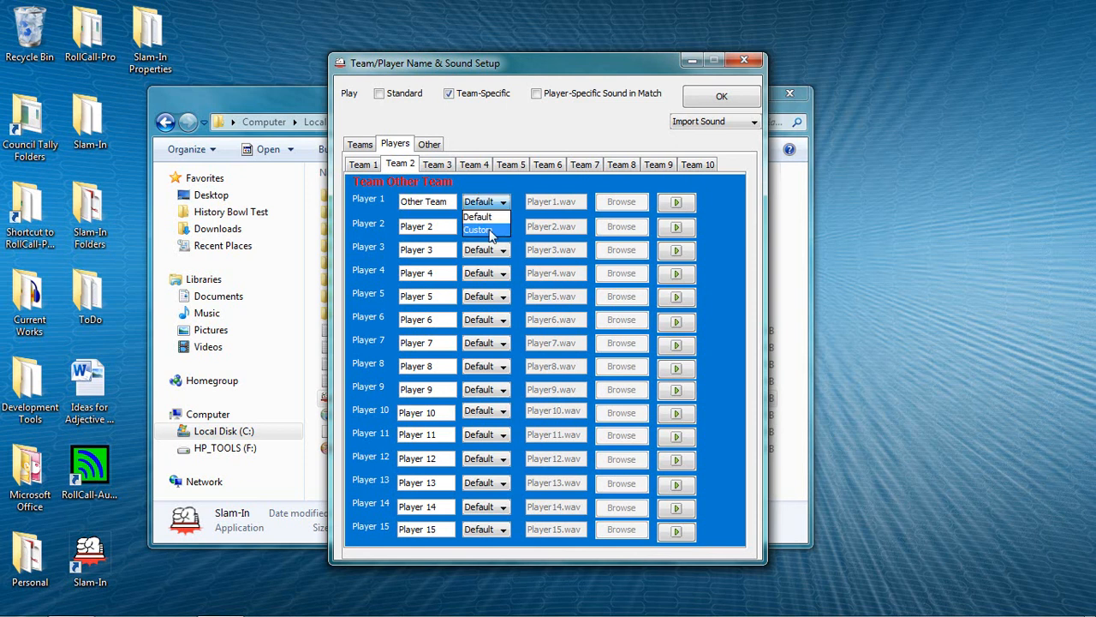
pyautogui.click(491, 231)
pyautogui.click(610, 203)
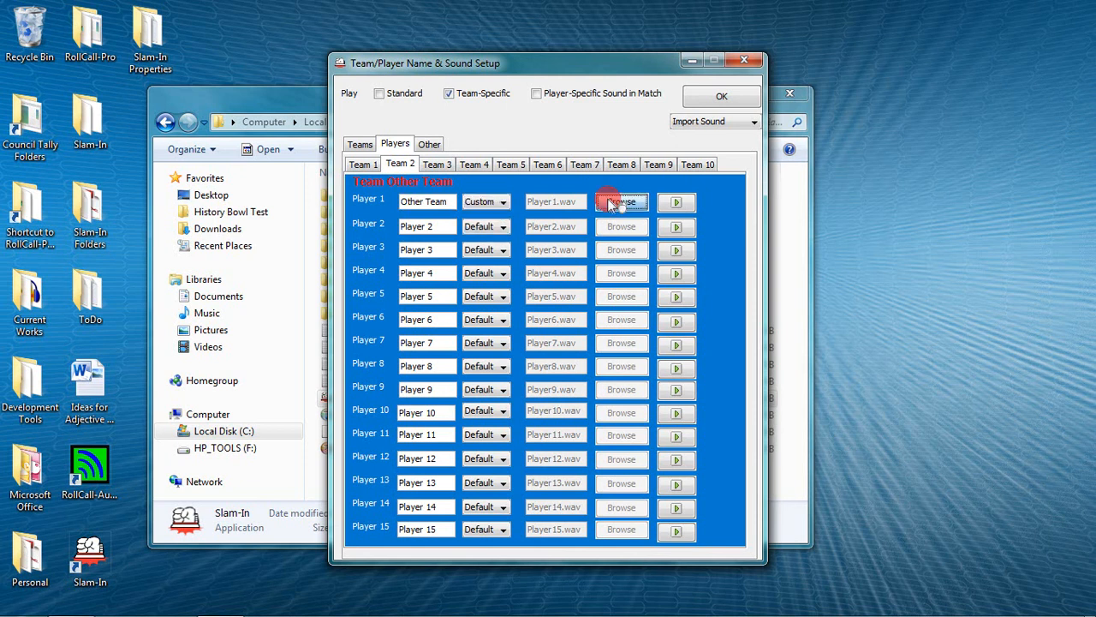
pyautogui.click(441, 283)
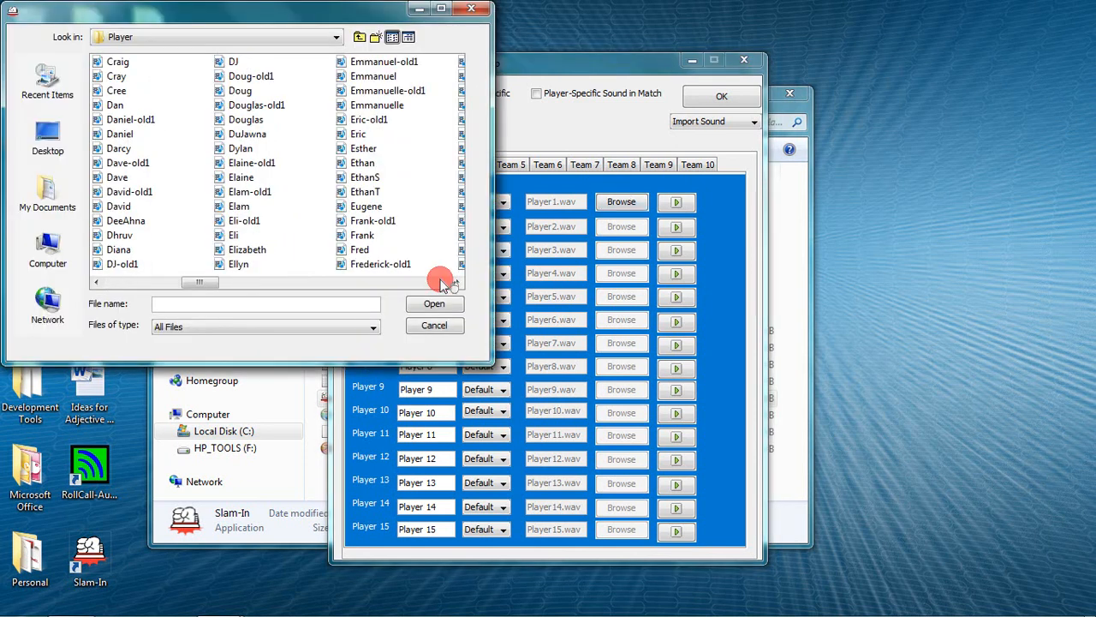
pyautogui.click(442, 283)
pyautogui.click(441, 282)
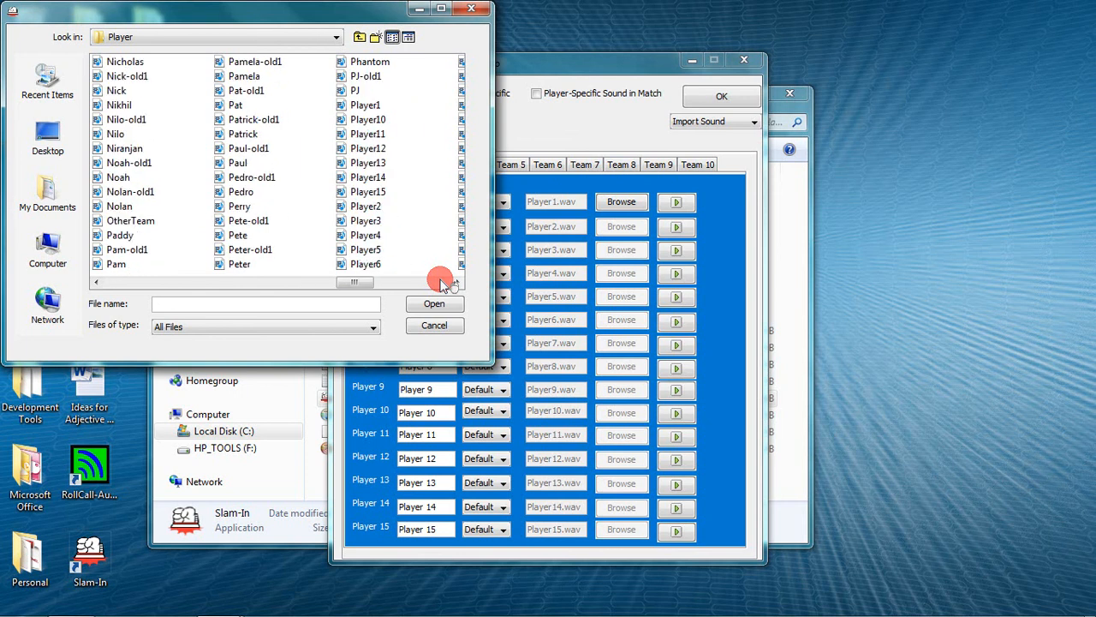
pyautogui.click(167, 228)
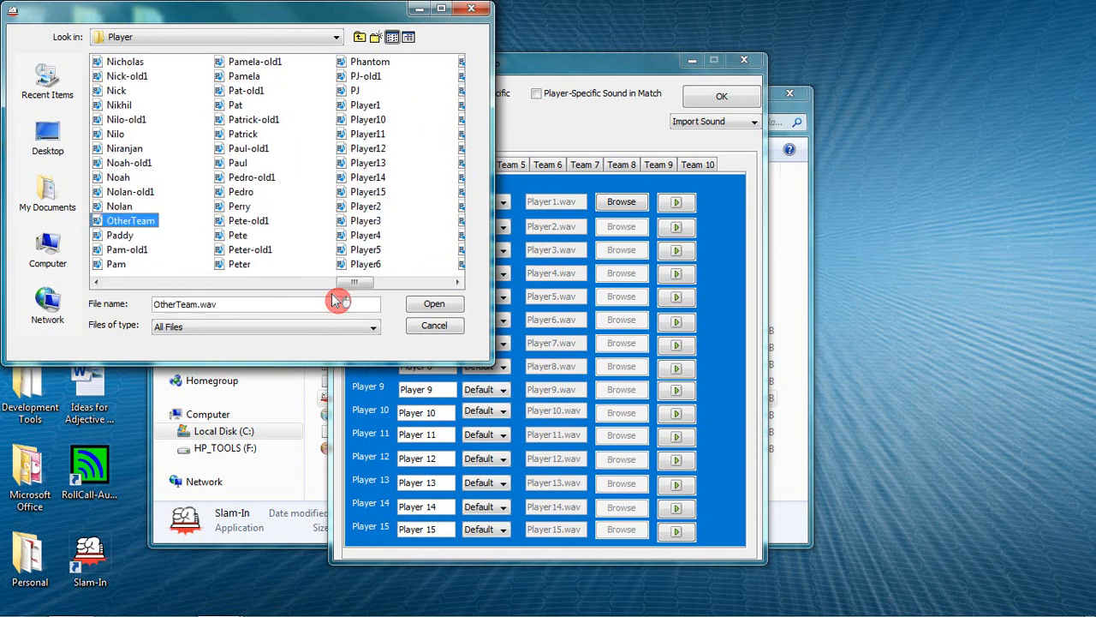
pyautogui.click(431, 305)
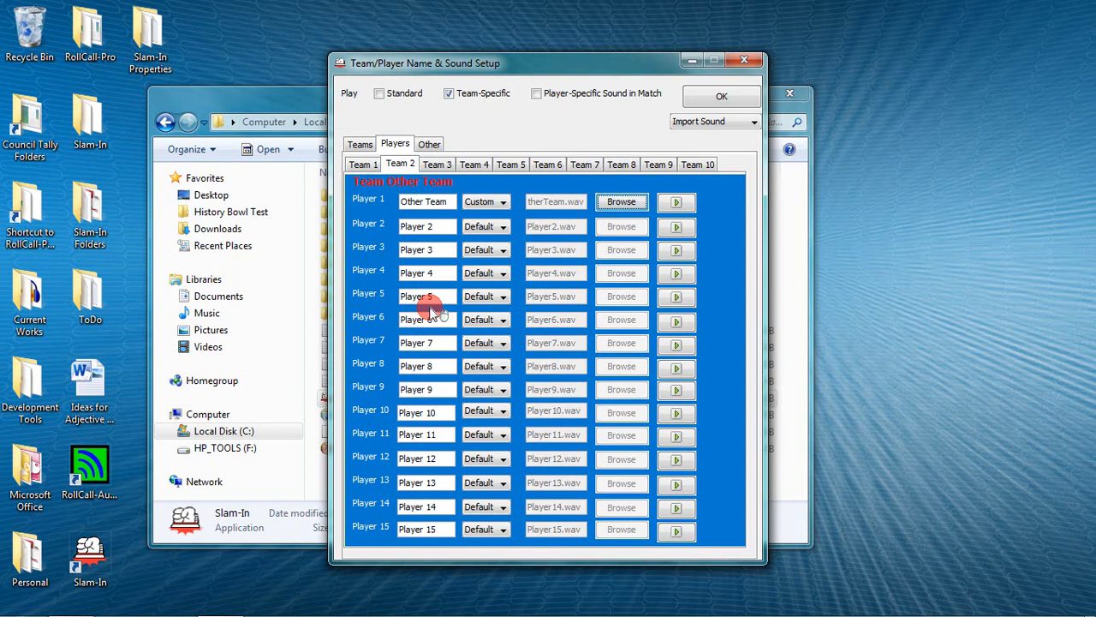
pyautogui.click(611, 222)
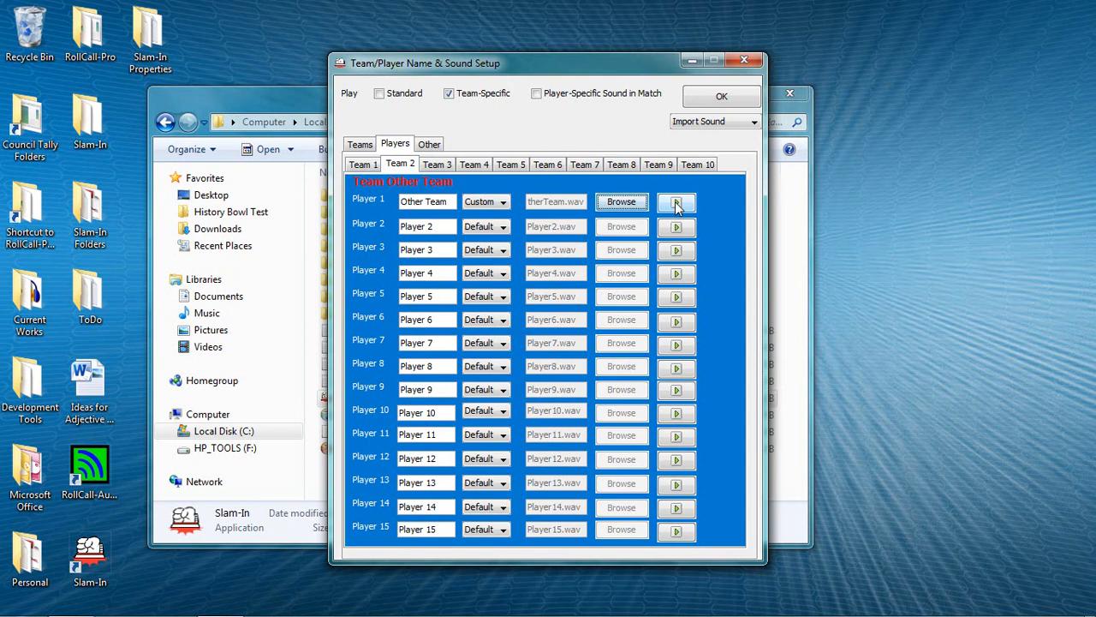
# Step: Preview Player 1's sound for the second team and enable Player-Specific Sound in Match, accepting the setup and showing the second team's names
pyautogui.click(677, 203)
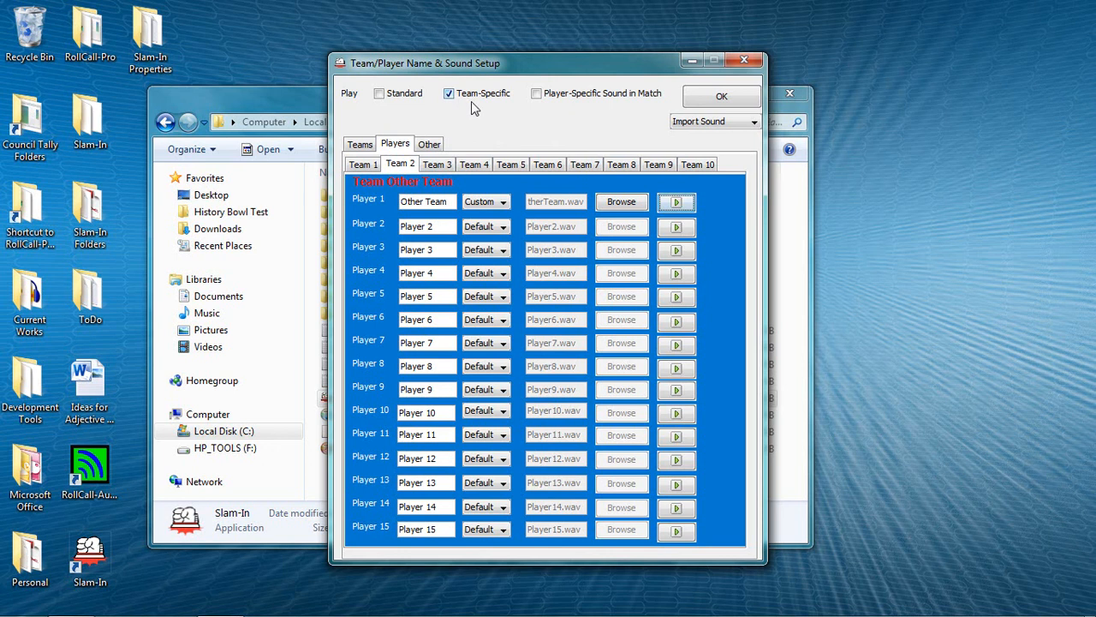
pyautogui.click(538, 98)
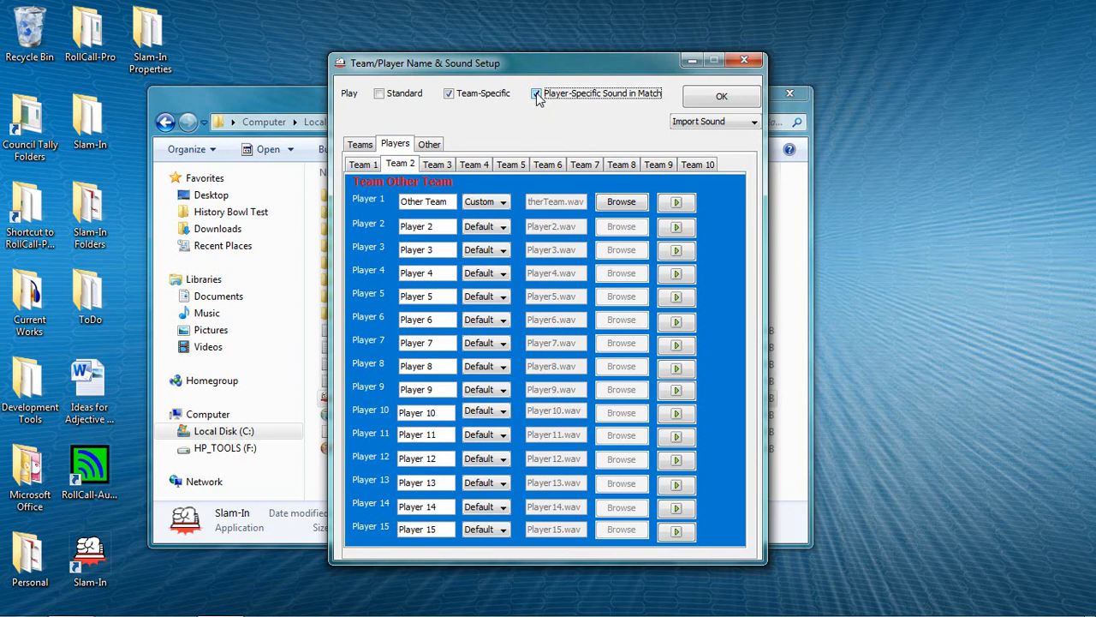
pyautogui.click(719, 97)
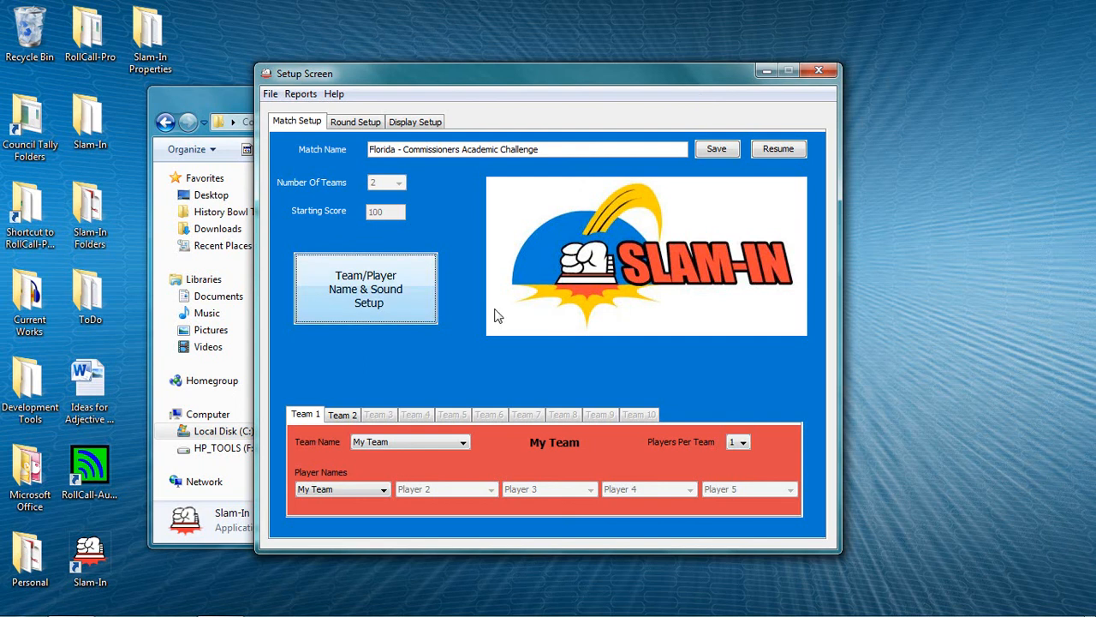
pyautogui.click(354, 418)
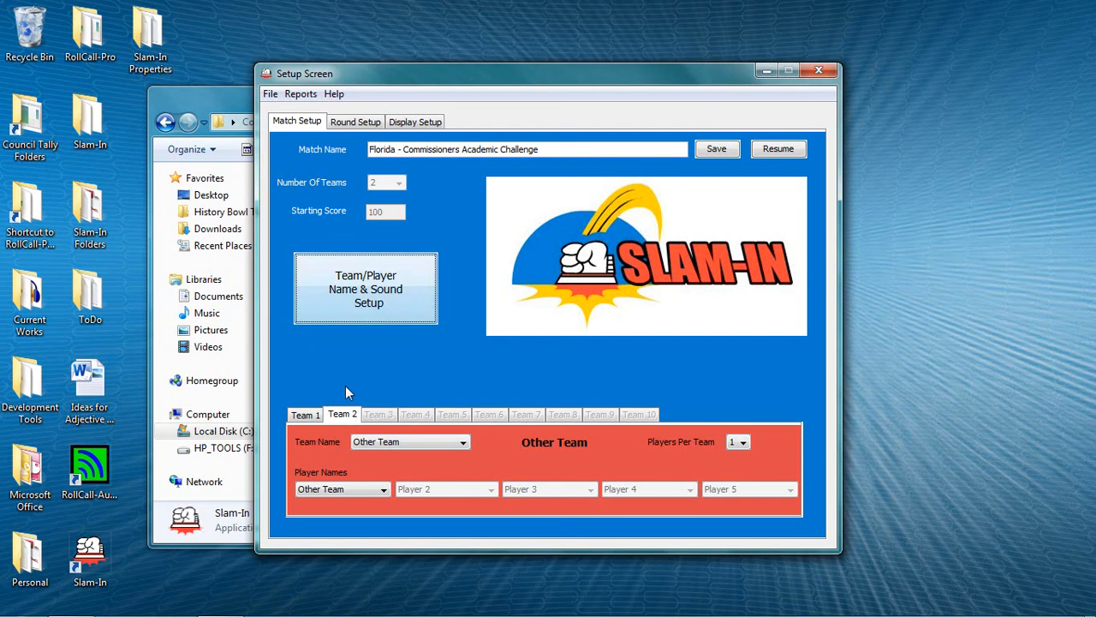
# Step: Rename the match as "My CAC Settings" and save the format, closing the setup screen with the format saved
pyautogui.click(539, 150)
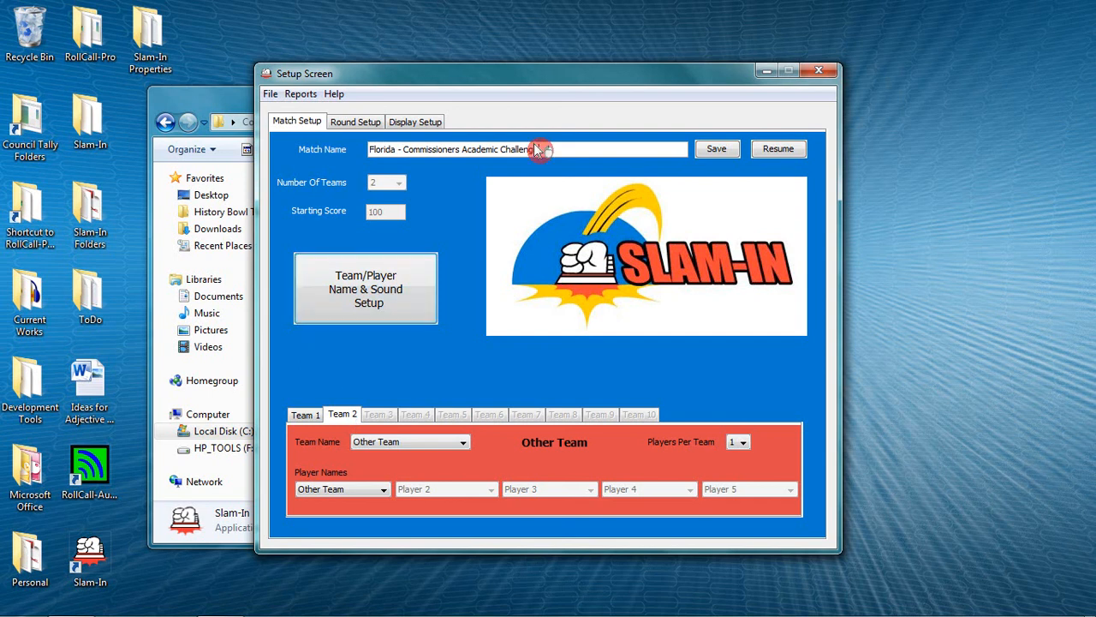
pyautogui.moveTo(539, 150); pyautogui.dragTo(370, 150)
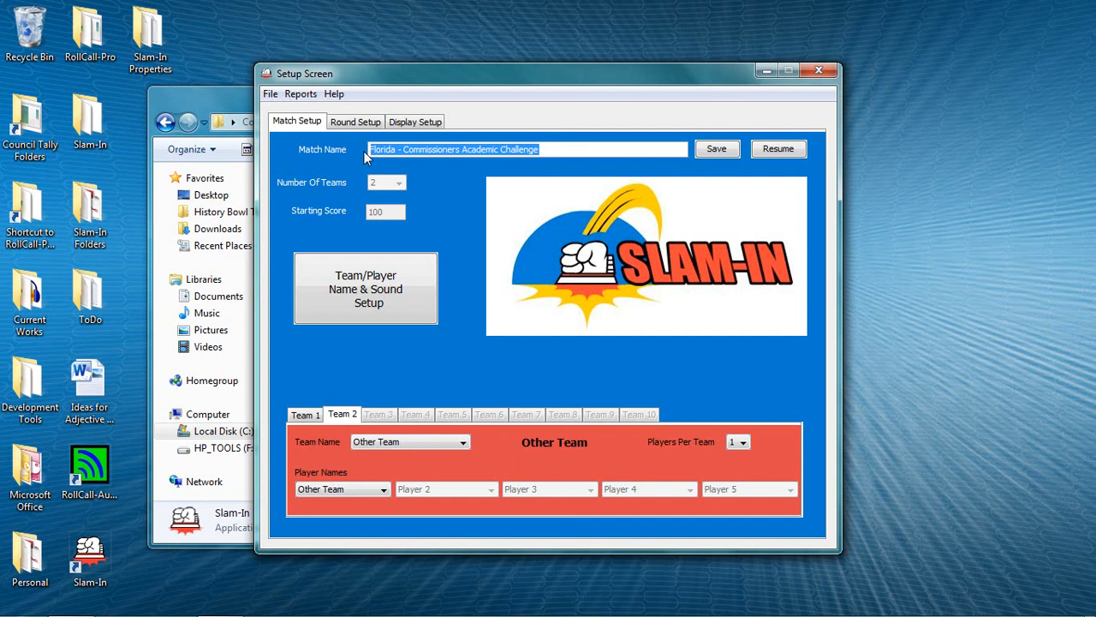
pyautogui.write('M')
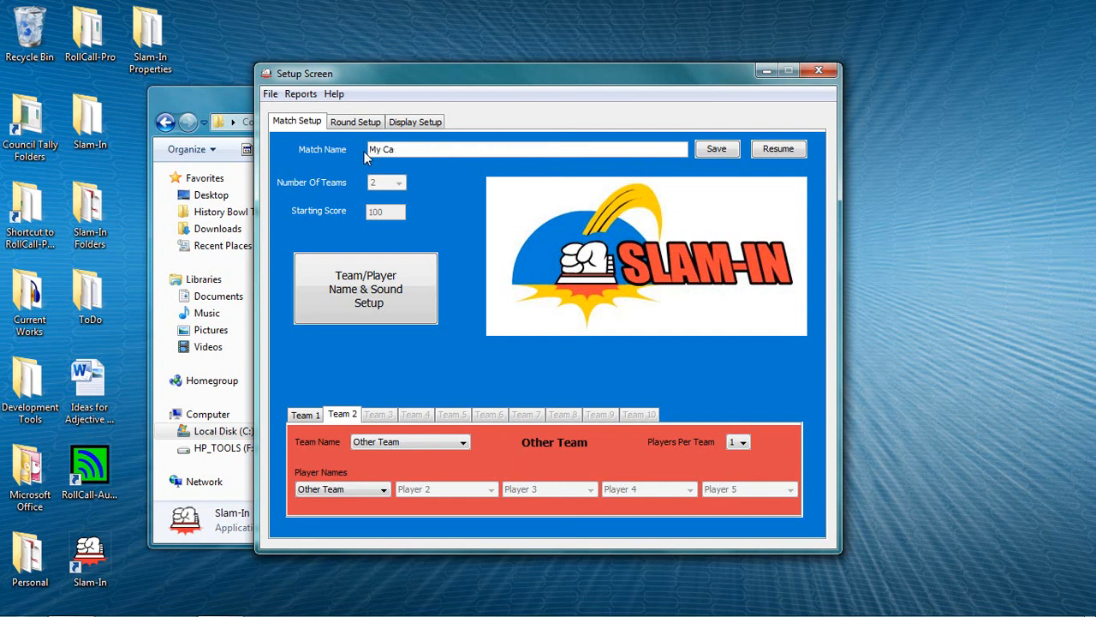
pyautogui.write('y CAC Settings')
pyautogui.click(718, 151)
pyautogui.click(820, 74)
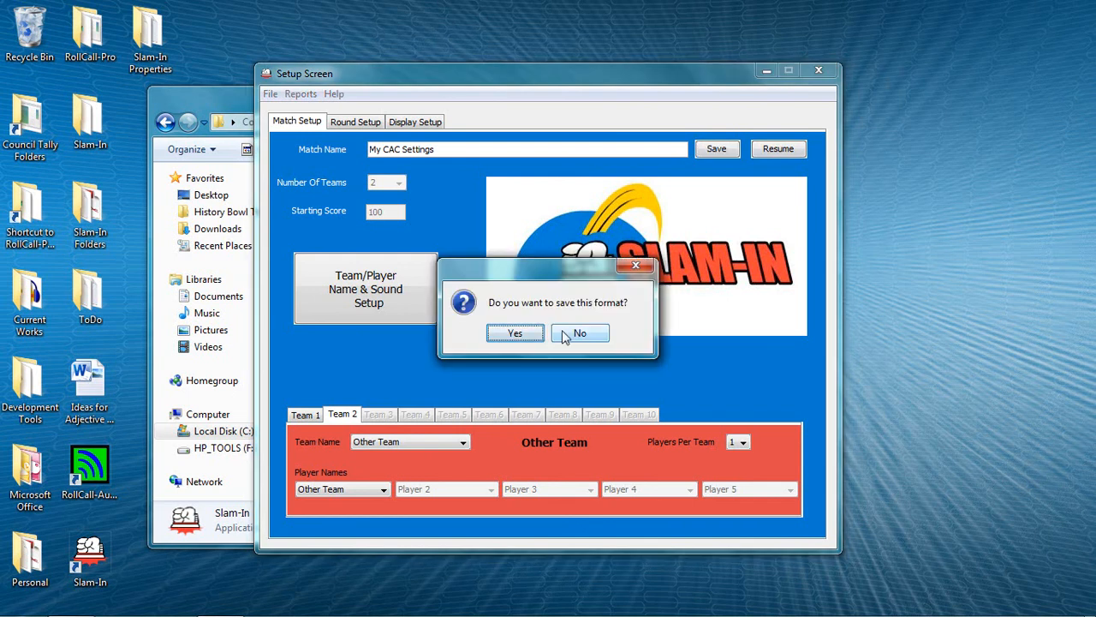
pyautogui.click(530, 340)
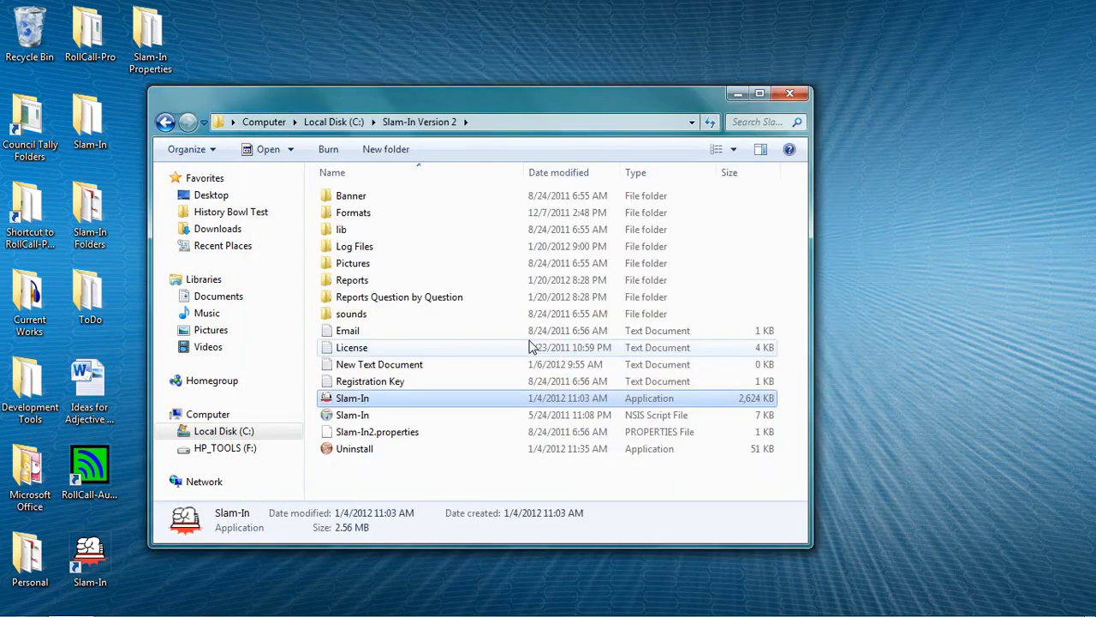
# Step: Restart Slam-In and open the previously saved format "My CAC Settings.properties"
pyautogui.doubleClick(481, 399)
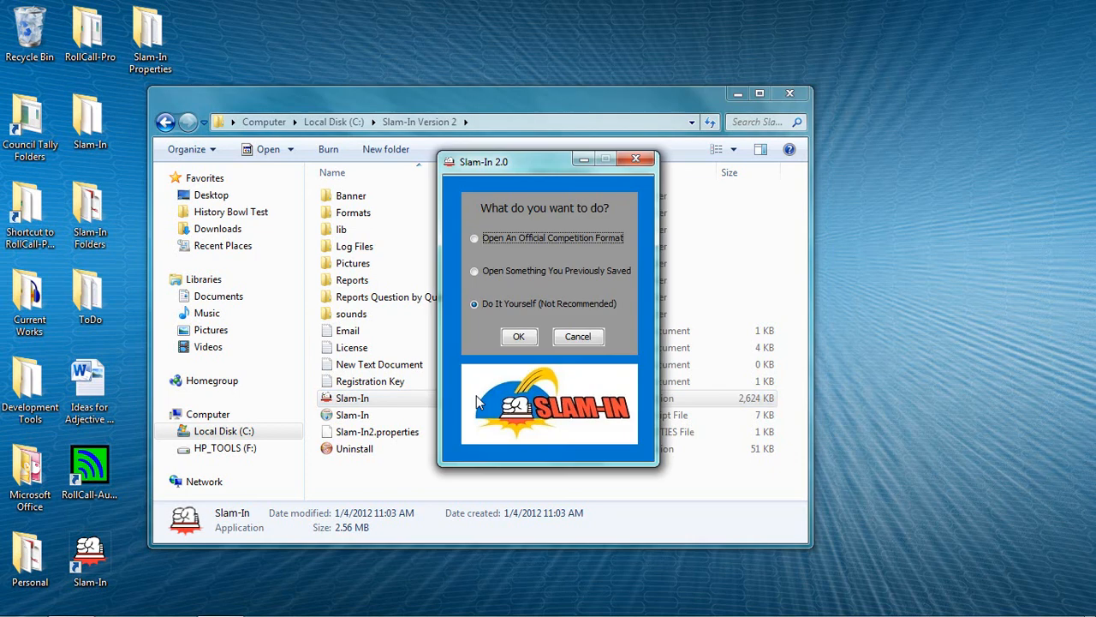
pyautogui.click(473, 272)
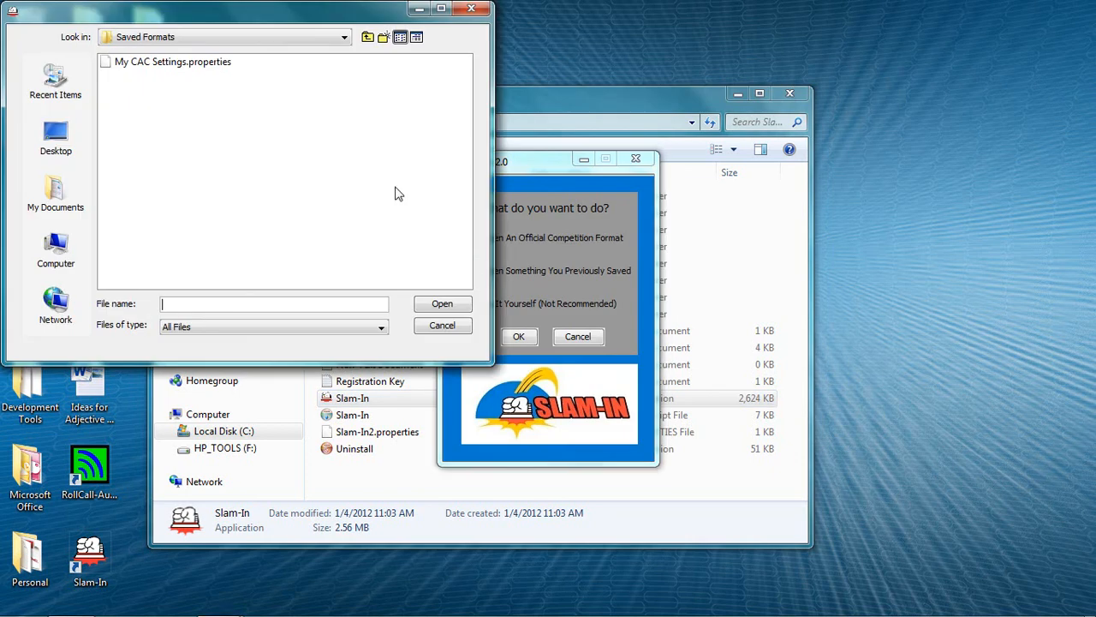
pyautogui.click(194, 65)
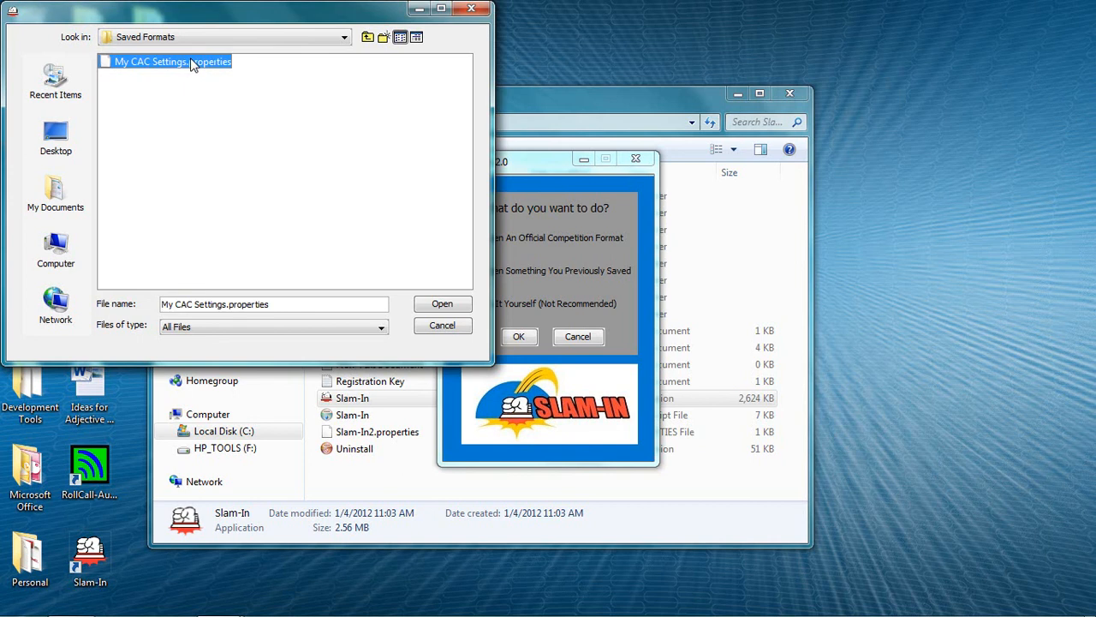
pyautogui.click(442, 305)
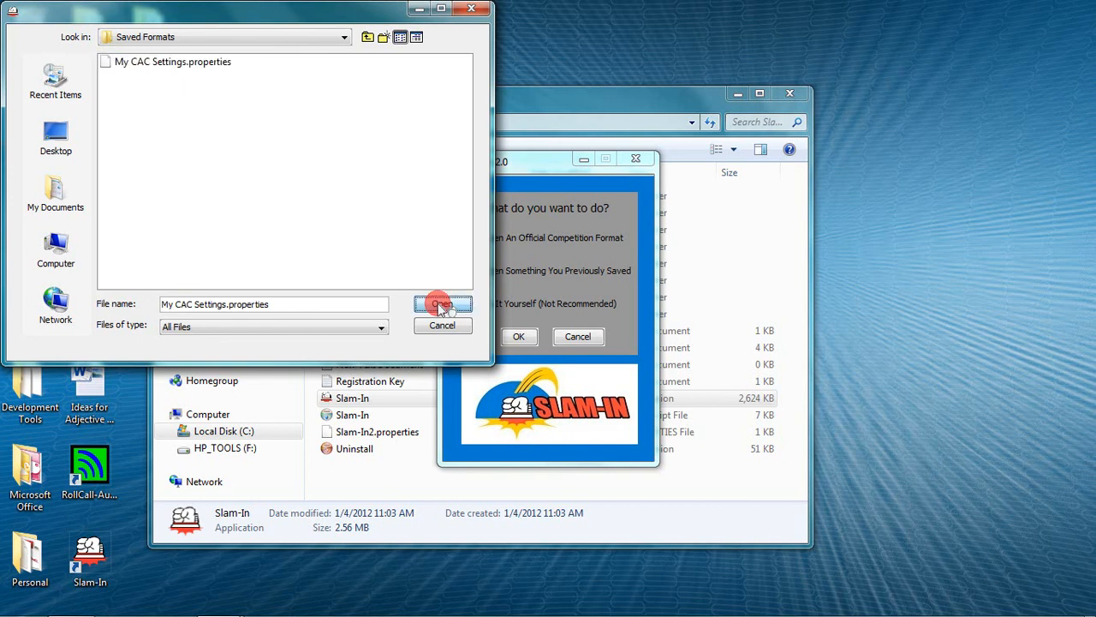